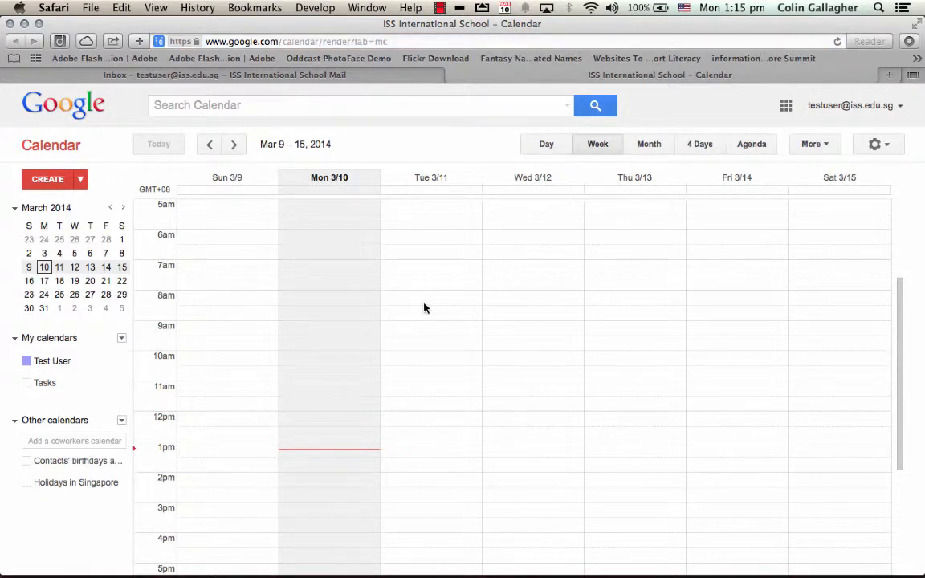
Start a new event on Tuesday, March 11 at 10:00am, open its full details and set the end time to 11:15am.
{"action": "left_click", "coordinate": [442, 363]}
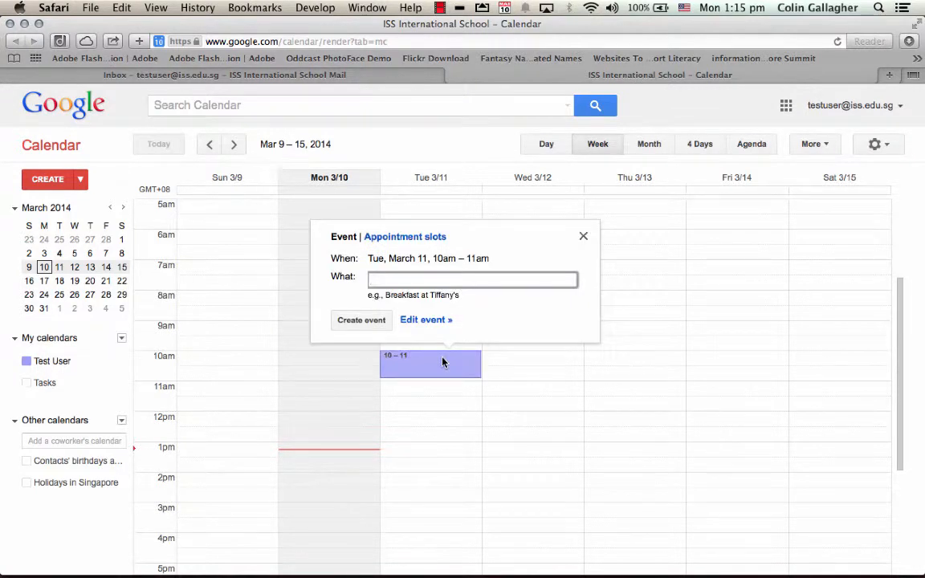
{"action": "left_click_drag", "start_coordinate": [432, 259], "coordinate": [485, 258]}
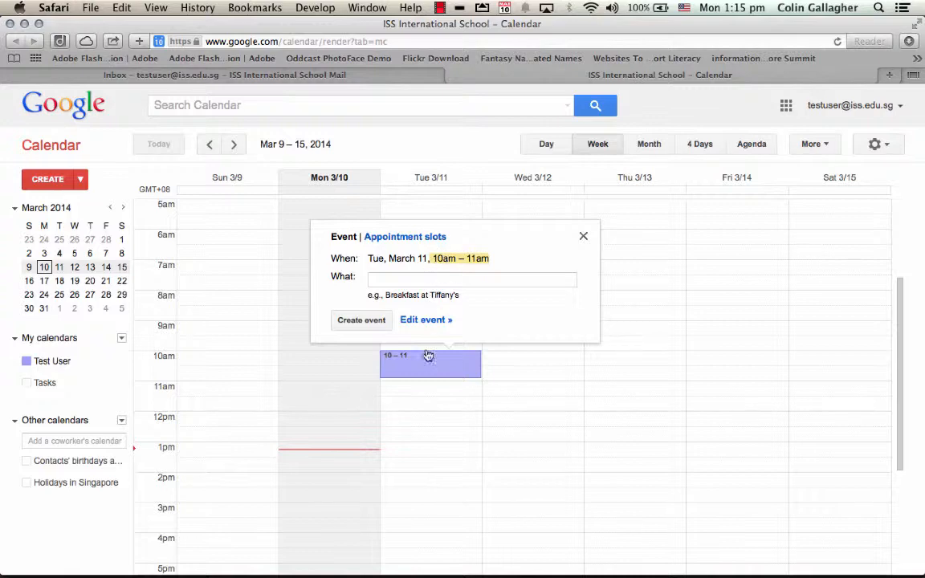
{"action": "left_click", "coordinate": [416, 321]}
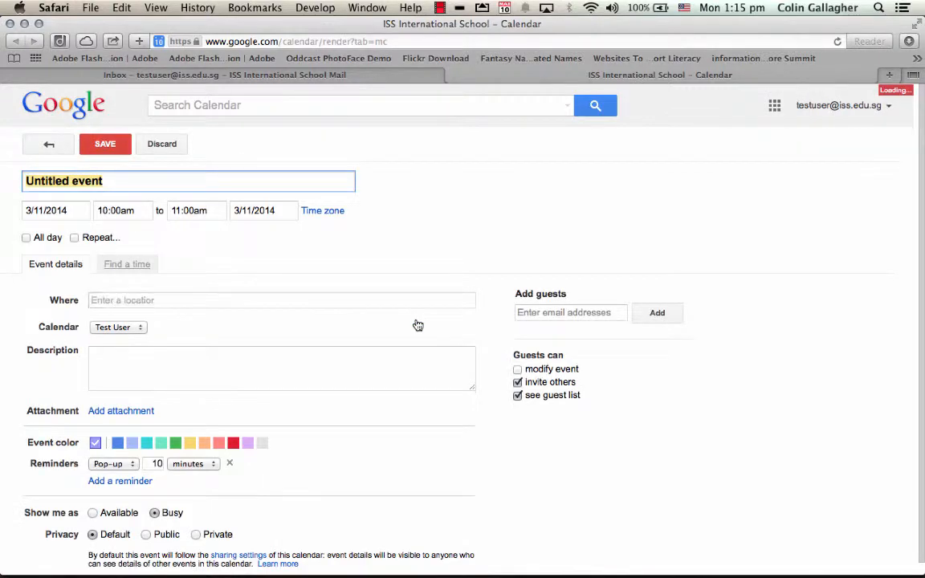
{"action": "left_click", "coordinate": [195, 212]}
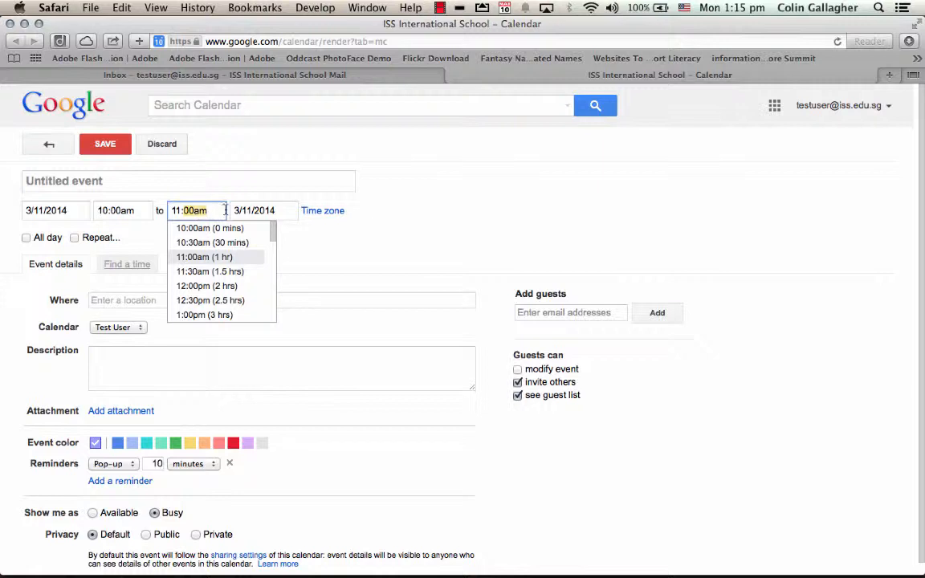
{"action": "type", "text": "11:15"}
Title the event "Meeting" and set its location to "IT LAB".
{"action": "left_click", "coordinate": [145, 175]}
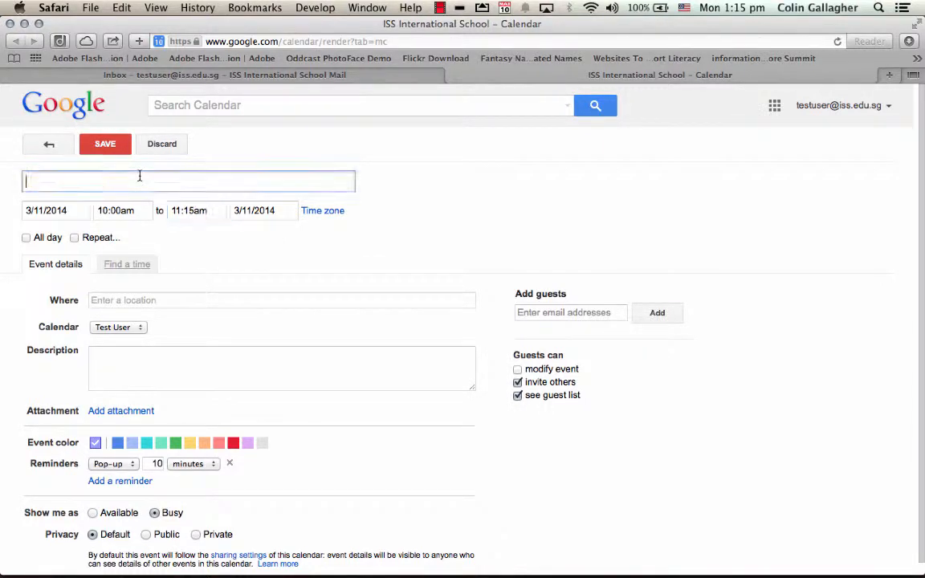
{"action": "type", "text": "Meeting"}
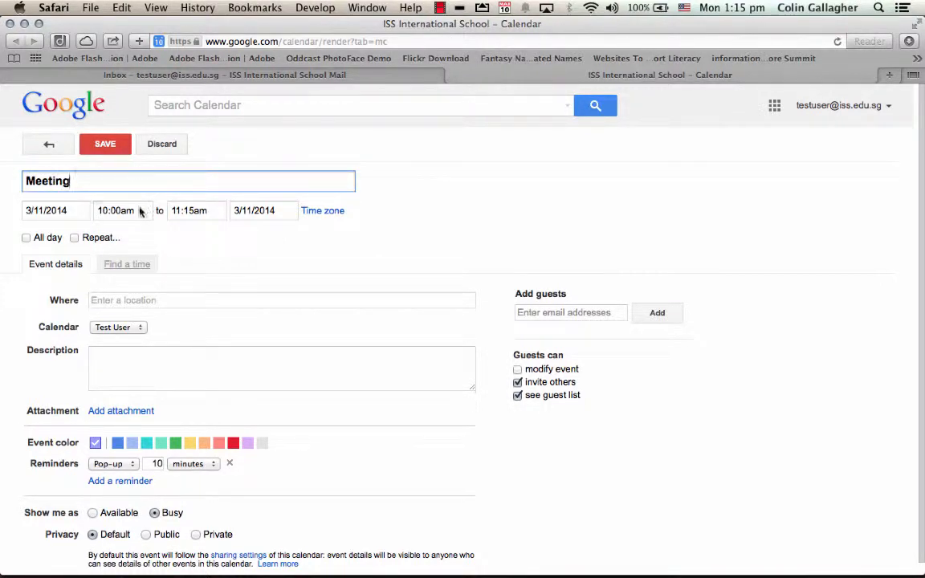
{"action": "left_click", "coordinate": [149, 301]}
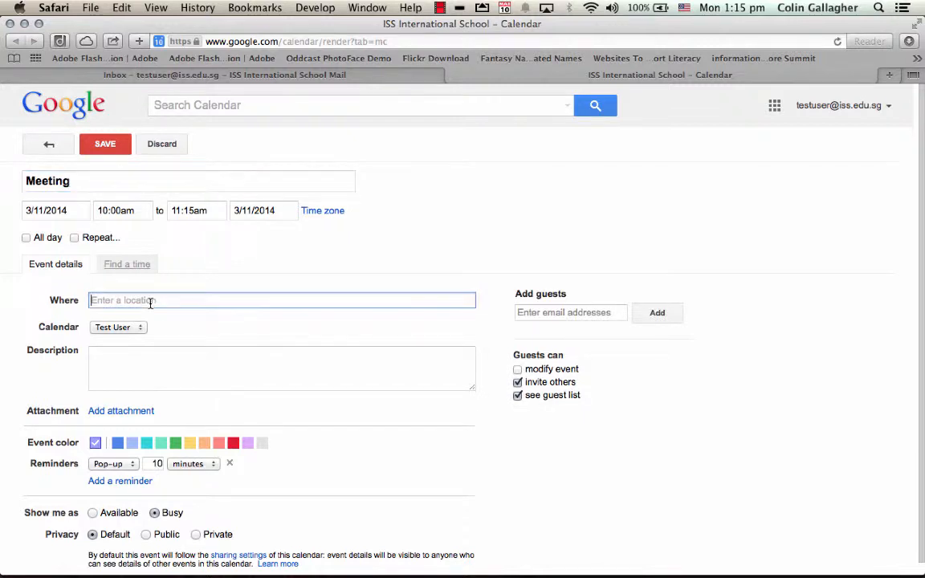
{"action": "type", "text": "IT LA"}
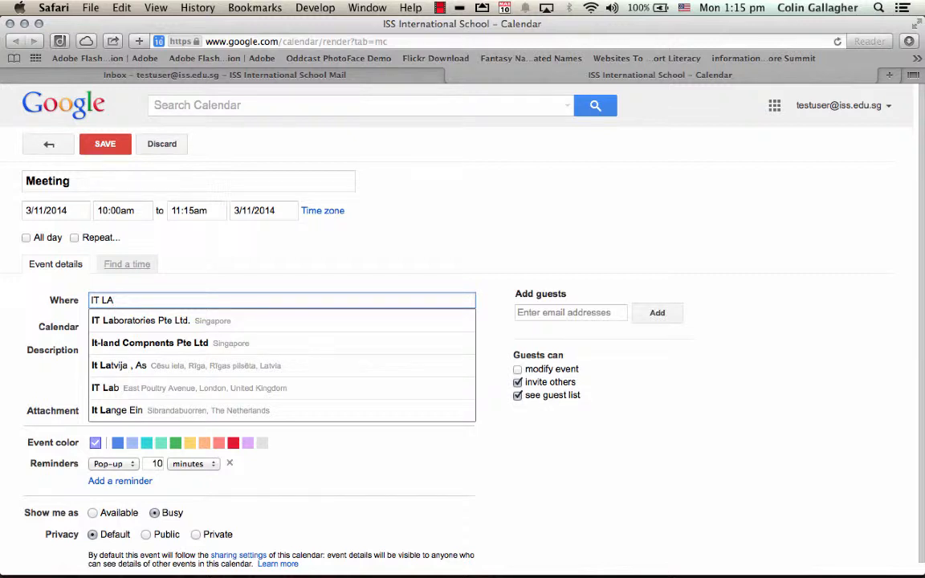
{"action": "type", "text": "B"}
{"action": "left_click", "coordinate": [287, 273]}
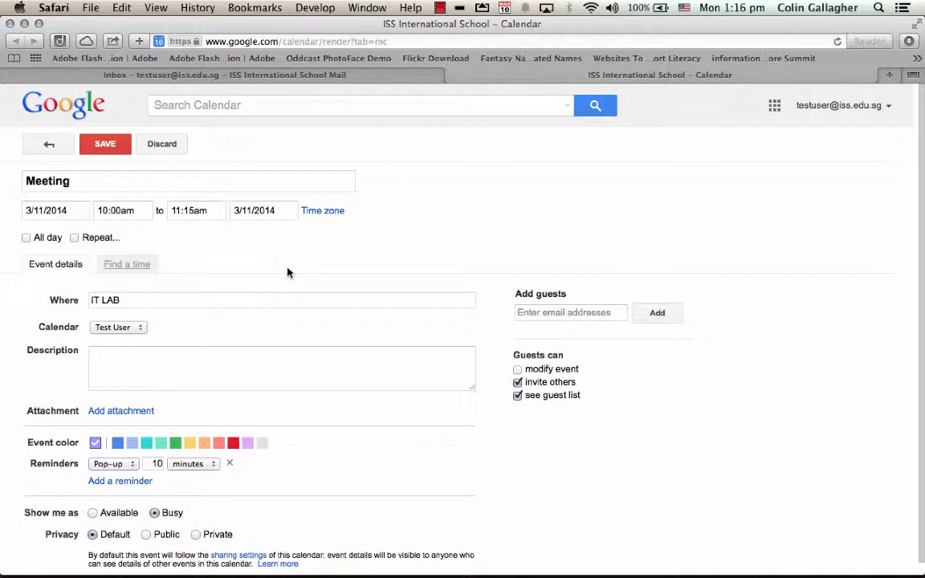
{"action": "left_click", "coordinate": [122, 466]}
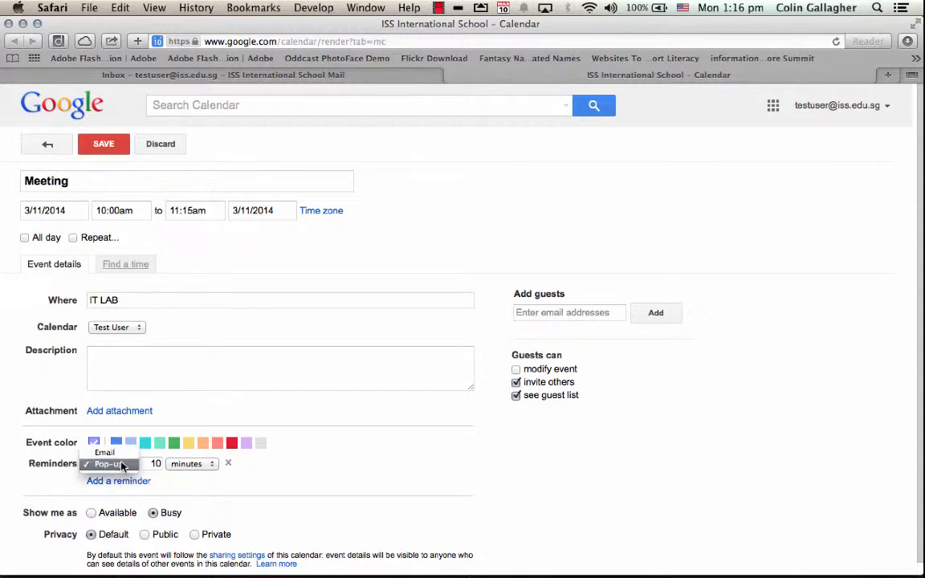
{"action": "left_click", "coordinate": [242, 478]}
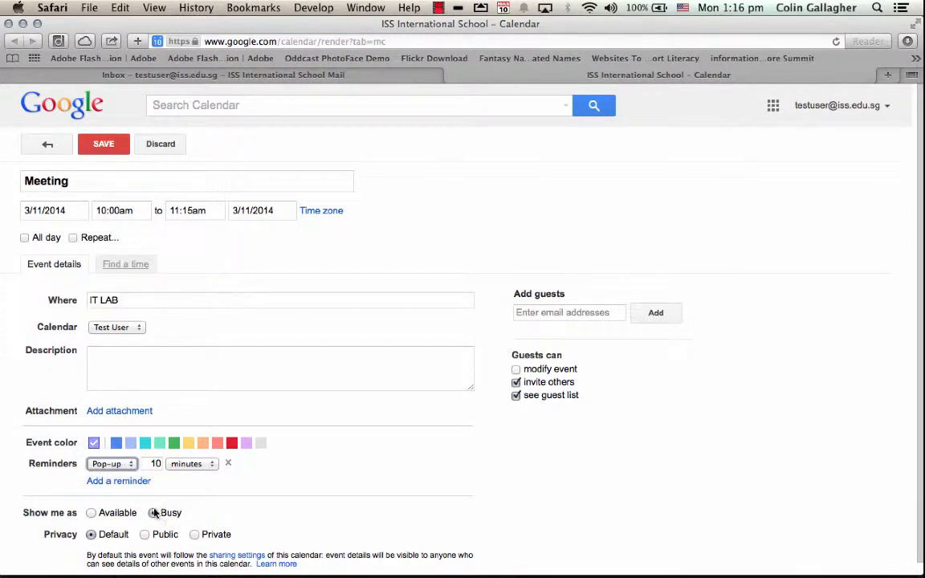
Add a colleague as a guest using the suggested school address, and save the event with invitations sent.
{"action": "left_click", "coordinate": [545, 317]}
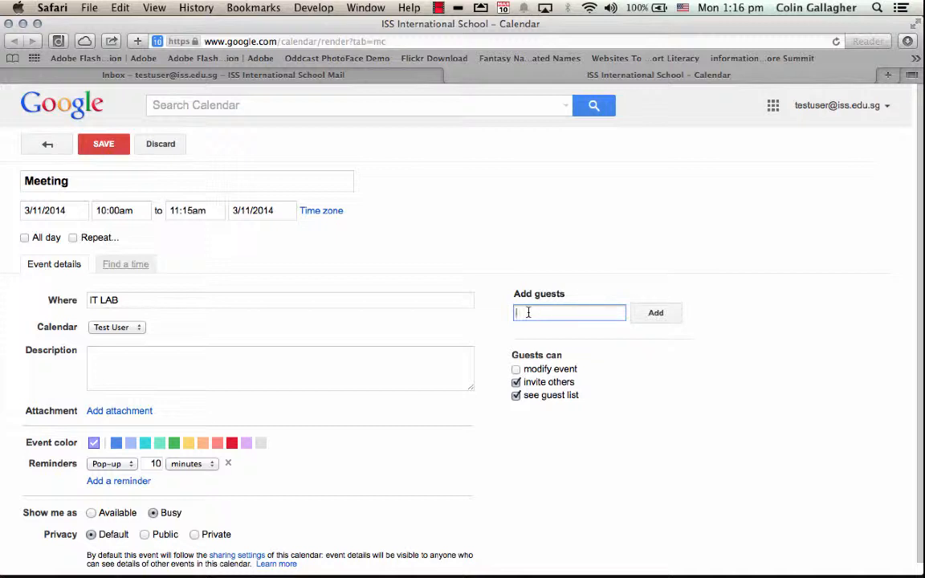
{"action": "type", "text": "cg"}
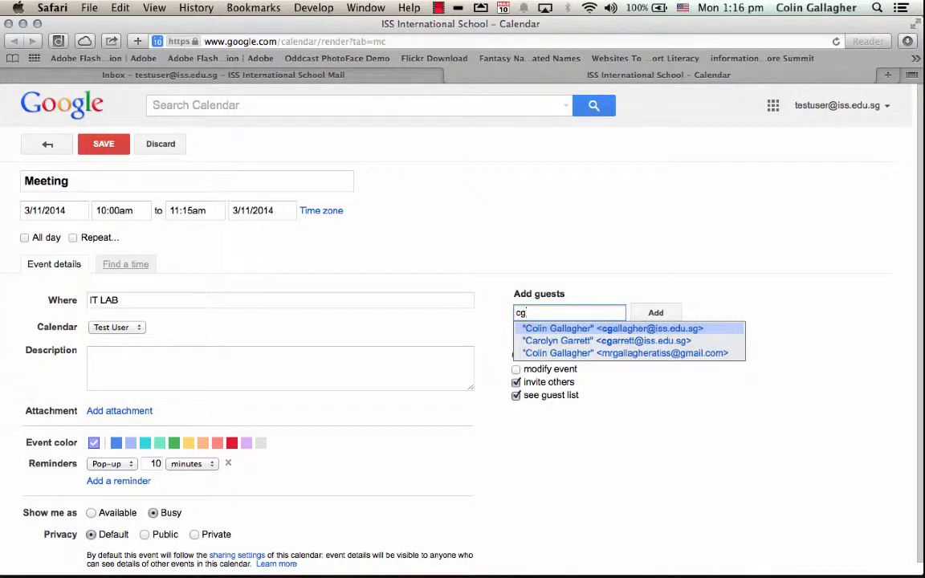
{"action": "key", "text": "Return"}
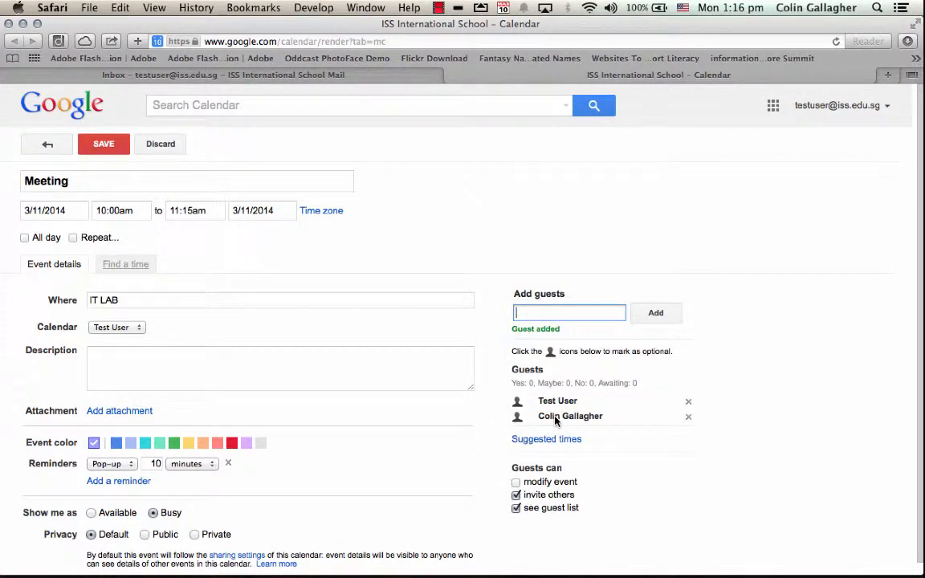
{"action": "left_click", "coordinate": [102, 144]}
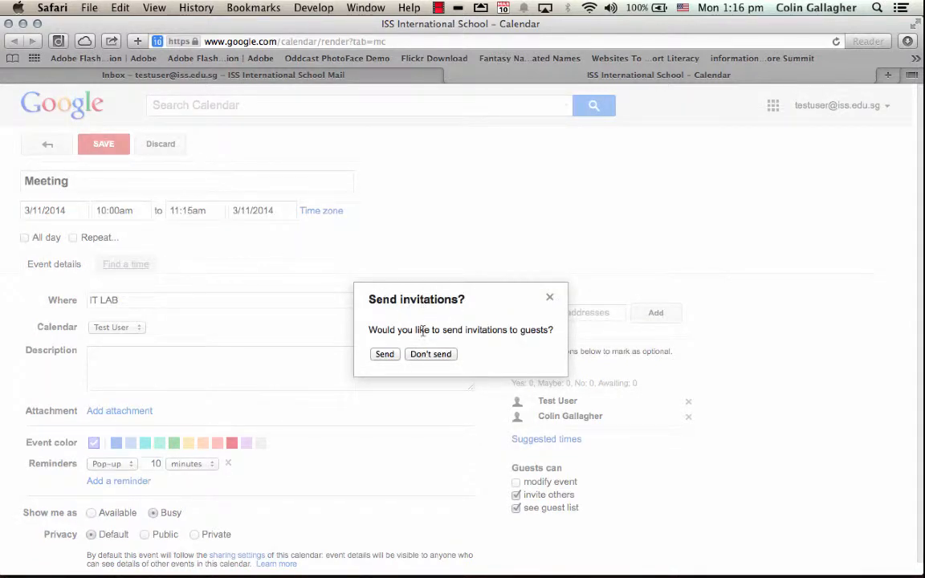
{"action": "left_click", "coordinate": [384, 354]}
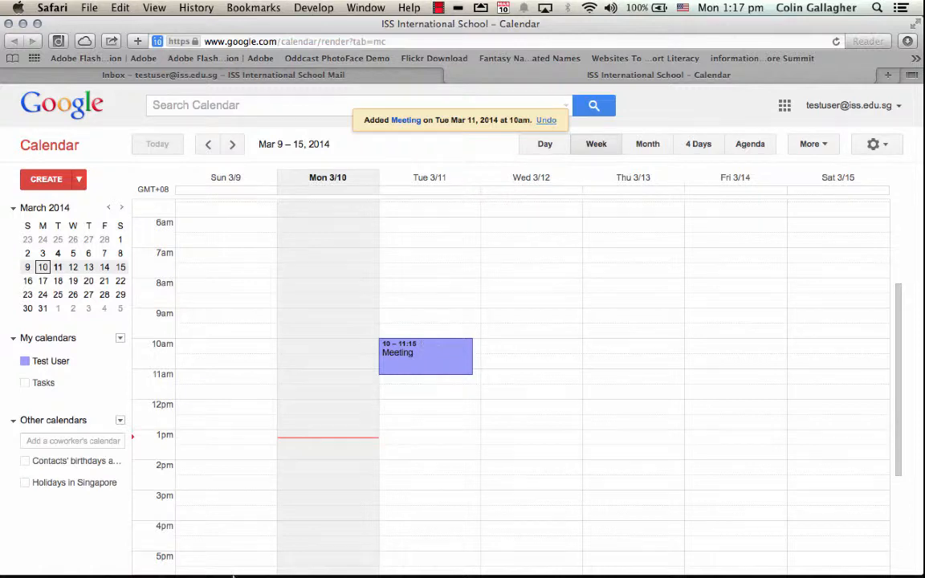
Switch to Chrome, open the Meeting invitation in the Gmail inbox and reply Yes to it.
{"action": "left_click", "coordinate": [141, 549]}
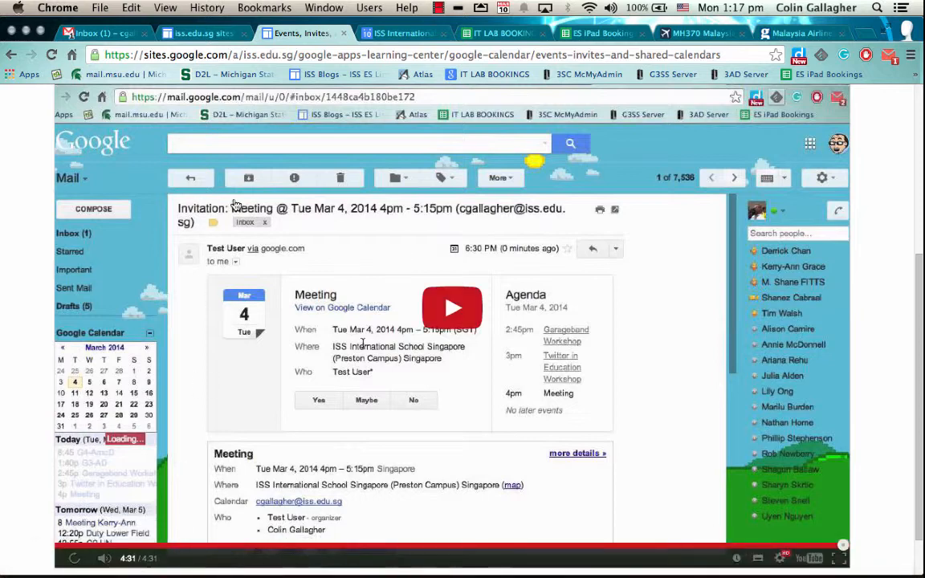
{"action": "key", "text": "super+1"}
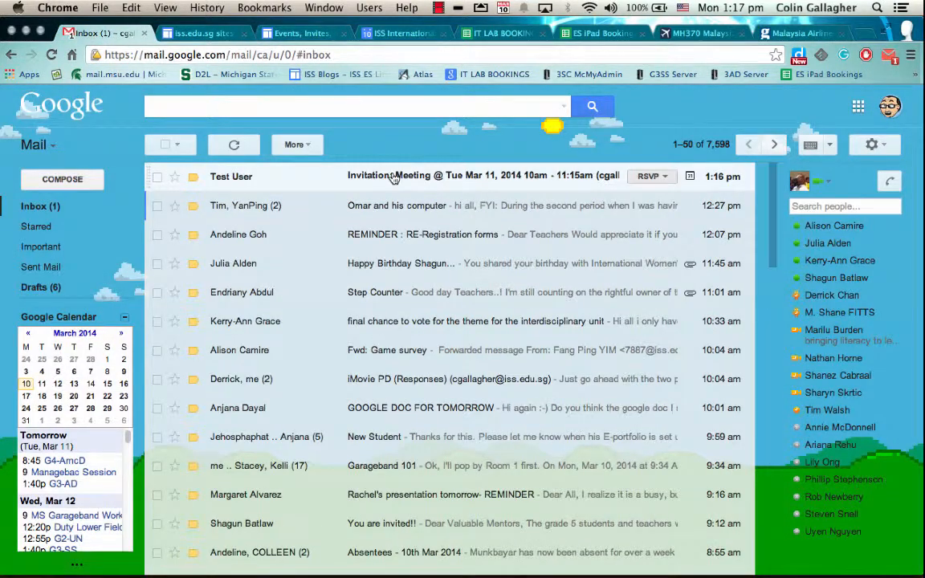
{"action": "left_click", "coordinate": [367, 178]}
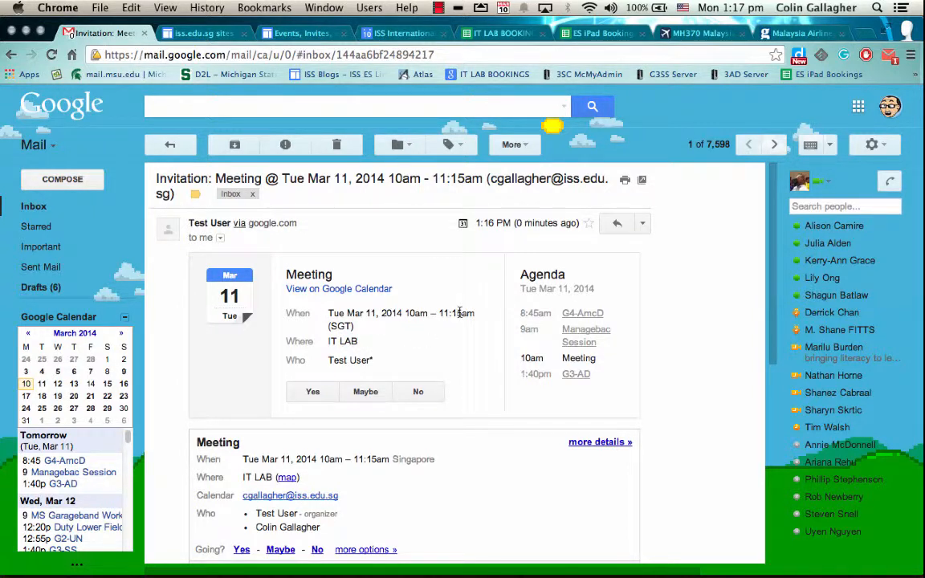
{"action": "left_click", "coordinate": [310, 394]}
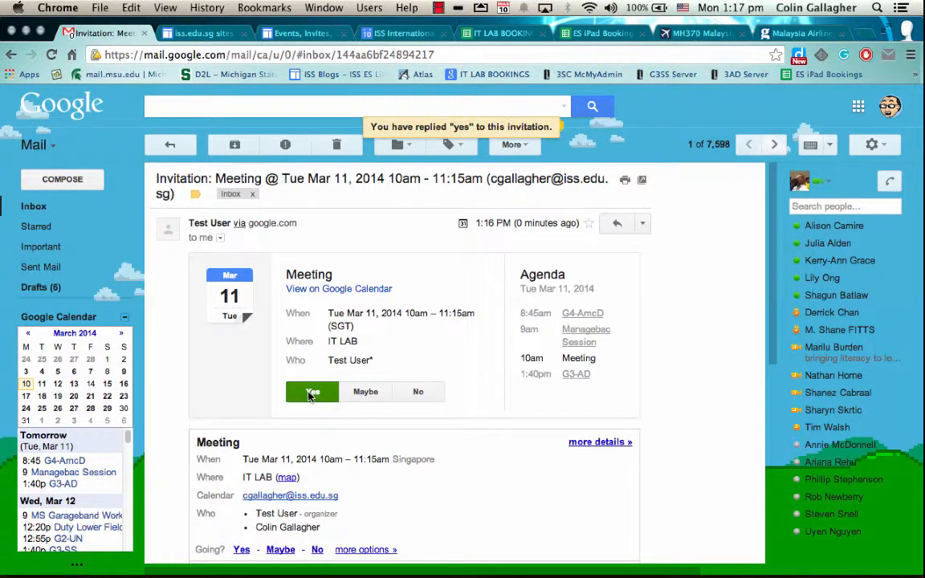
Switch back to Safari and check the guest responses in the Meeting event's details, then return to the calendar by saving.
{"action": "left_click", "coordinate": [100, 549]}
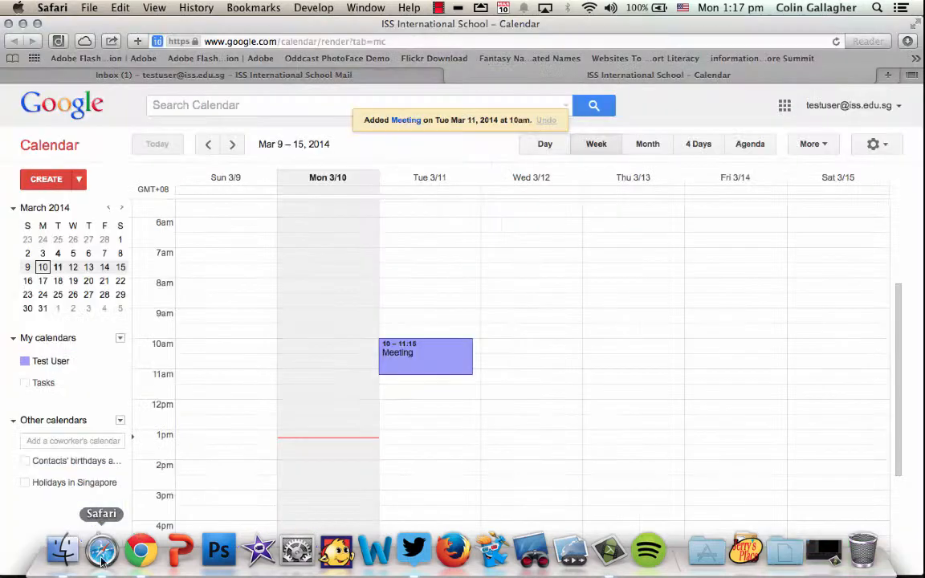
{"action": "double_click", "coordinate": [452, 366]}
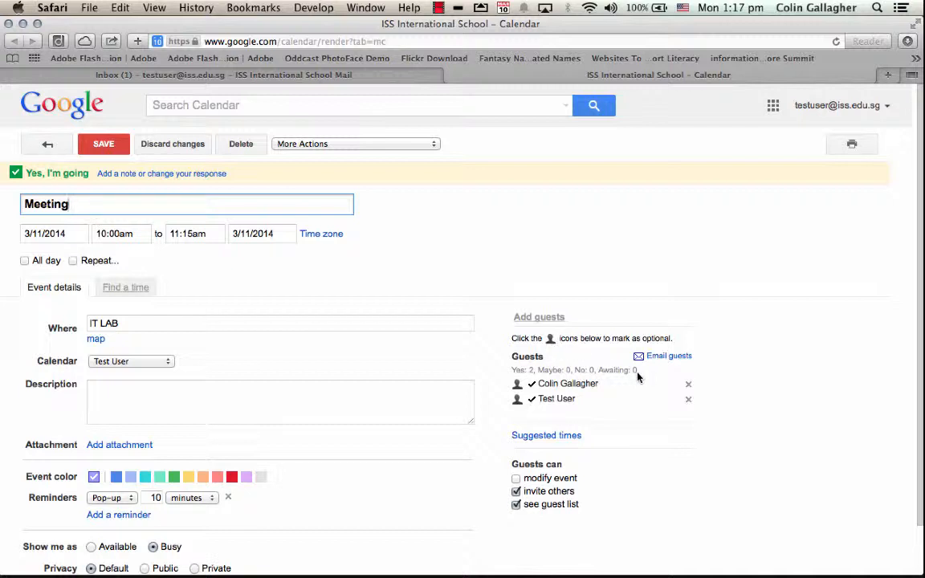
{"action": "left_click", "coordinate": [107, 147]}
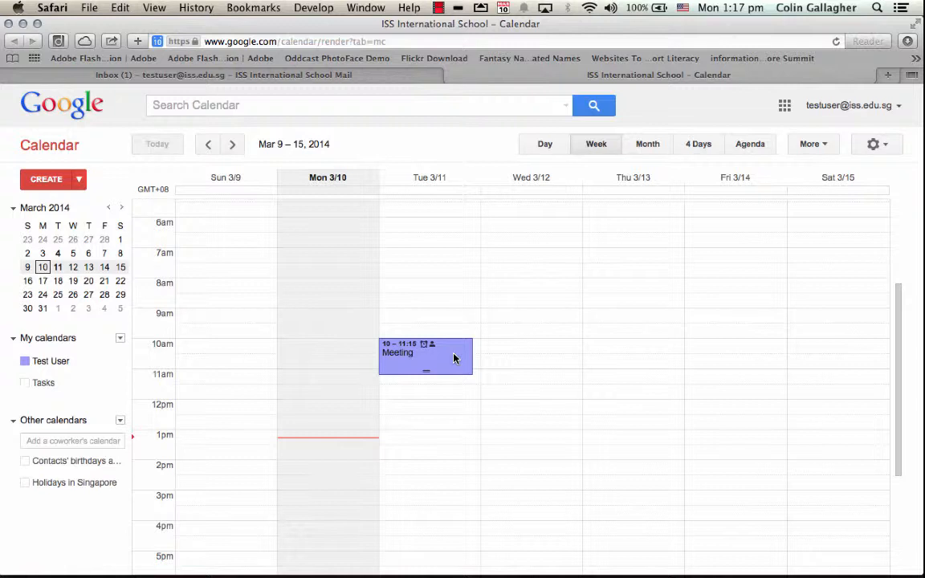
Add the coworker's calendar to Other calendars and toggle its visibility off and back on.
{"action": "left_click", "coordinate": [52, 441]}
{"action": "type", "text": "cg"}
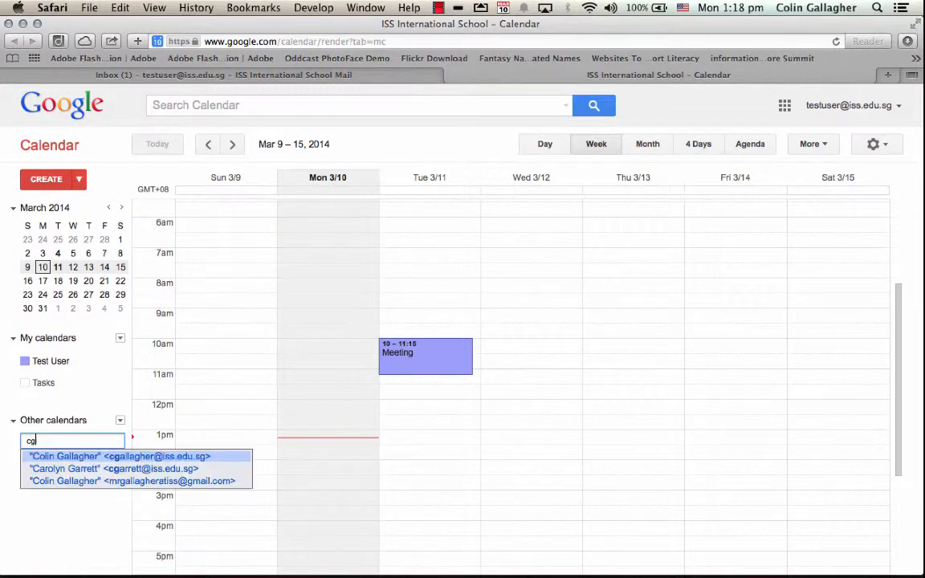
{"action": "left_click", "coordinate": [72, 463]}
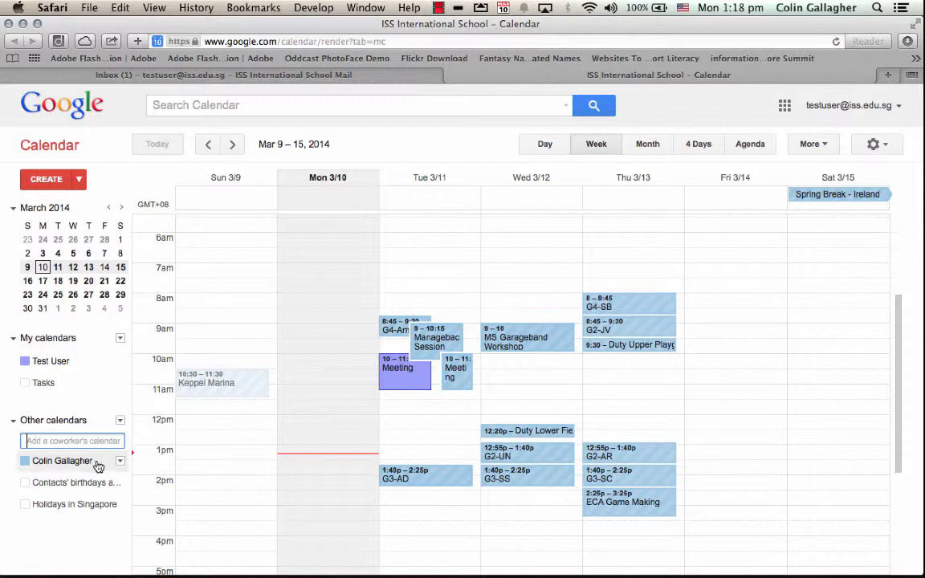
{"action": "left_click", "coordinate": [25, 466]}
{"action": "left_click", "coordinate": [25, 465]}
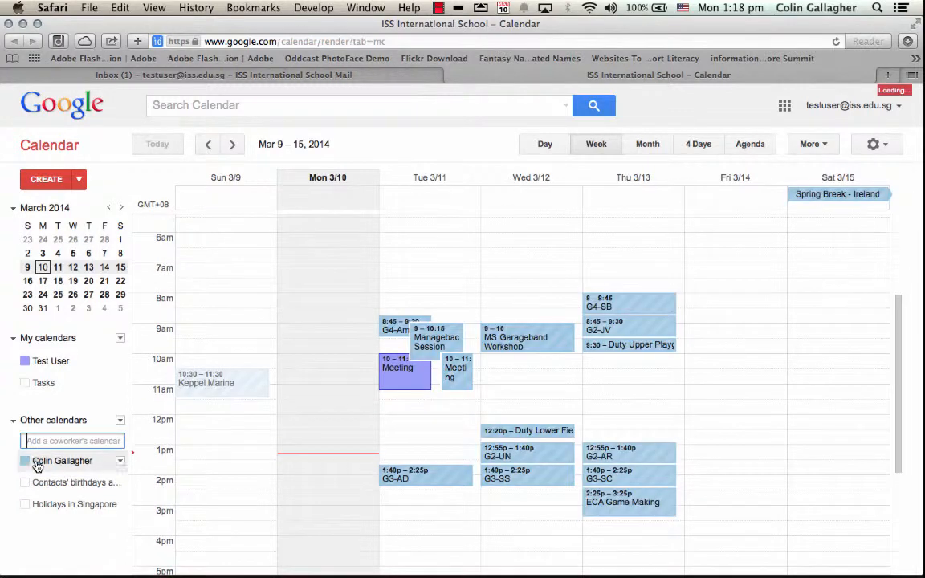
Change the coworker's calendar color to light green and toggle its visibility off and back on.
{"action": "left_click", "coordinate": [120, 460]}
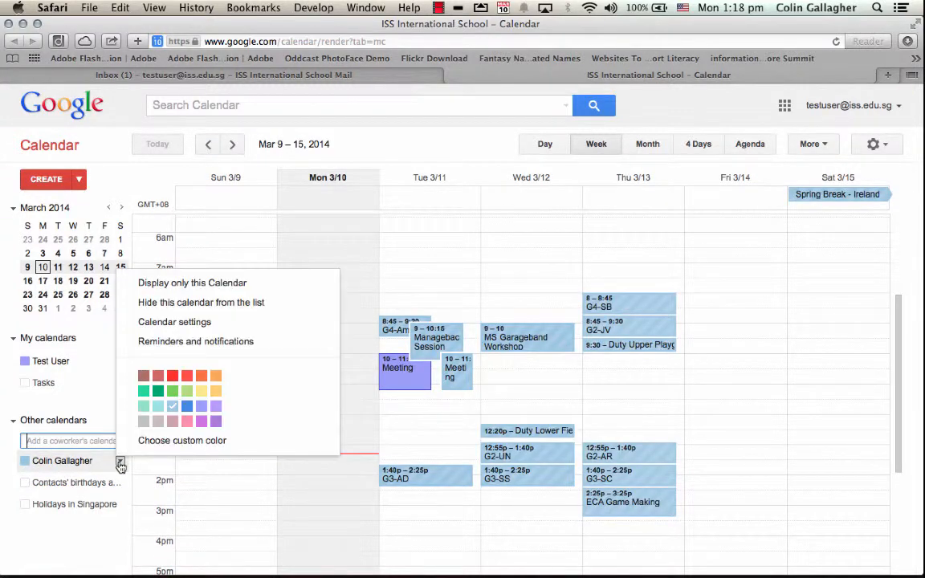
{"action": "left_click", "coordinate": [185, 399]}
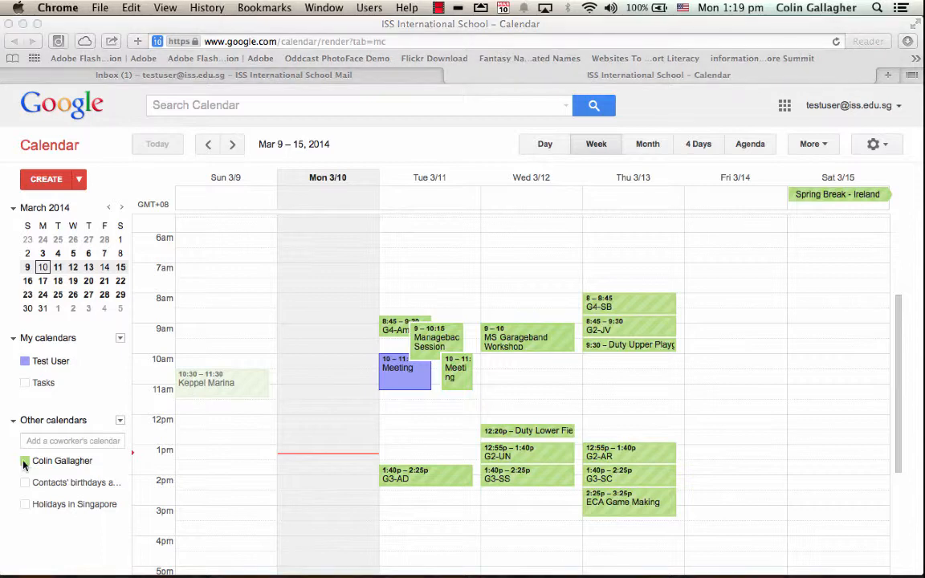
{"action": "left_click", "coordinate": [24, 465]}
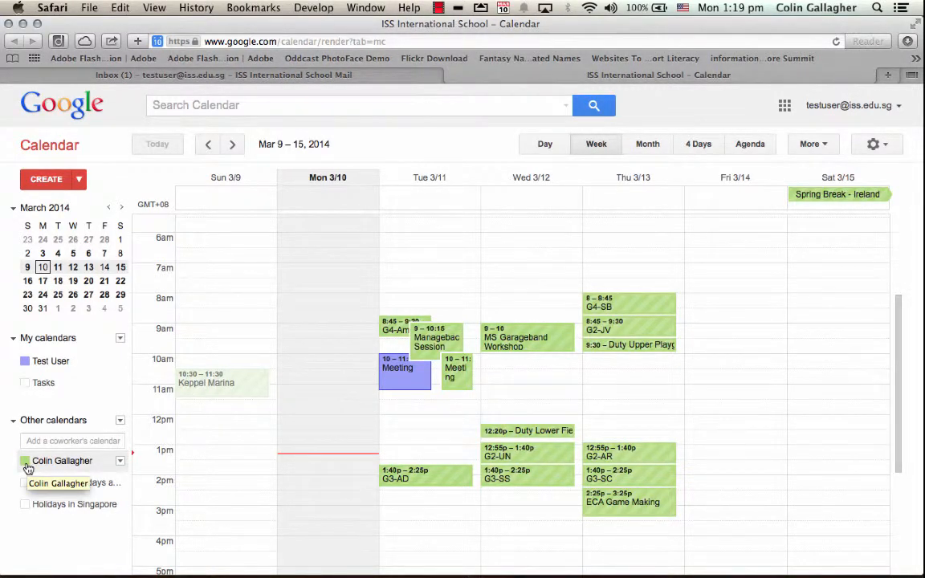
{"action": "left_click", "coordinate": [25, 464]}
{"action": "left_click", "coordinate": [24, 464]}
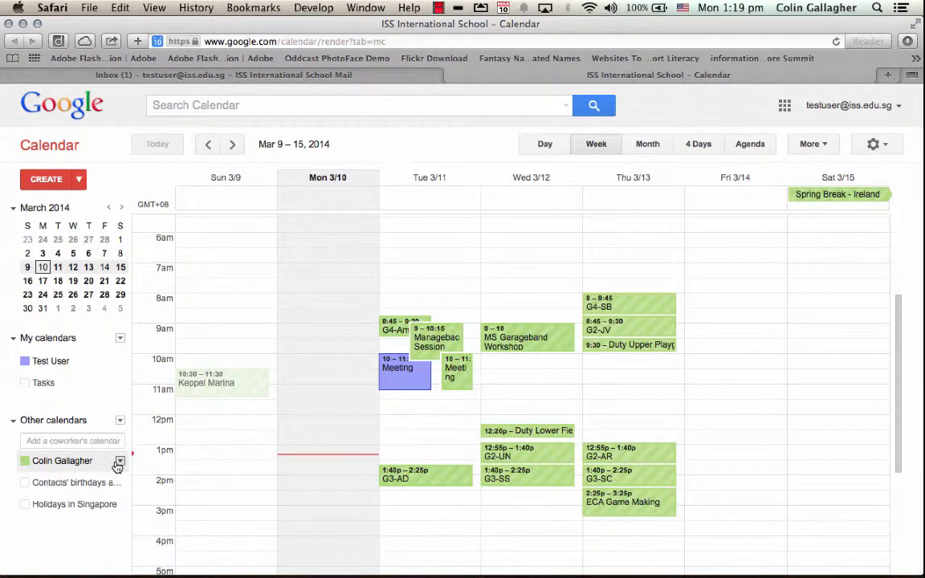
Start creating a new calendar under My calendars and name it "Sports Event Calendar 2014-2015".
{"action": "left_click", "coordinate": [120, 339]}
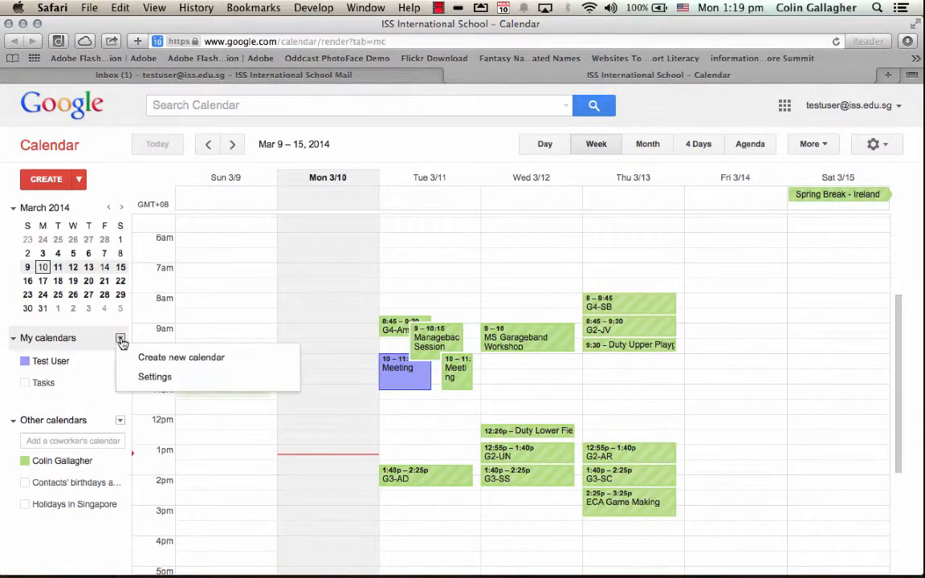
{"action": "left_click", "coordinate": [158, 358]}
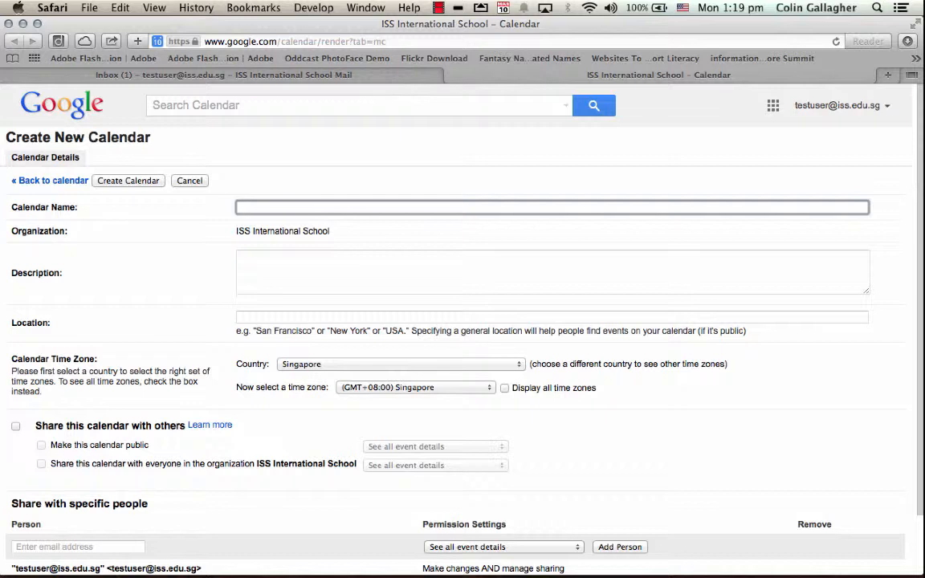
{"action": "type", "text": "Sports Event Calendart"}
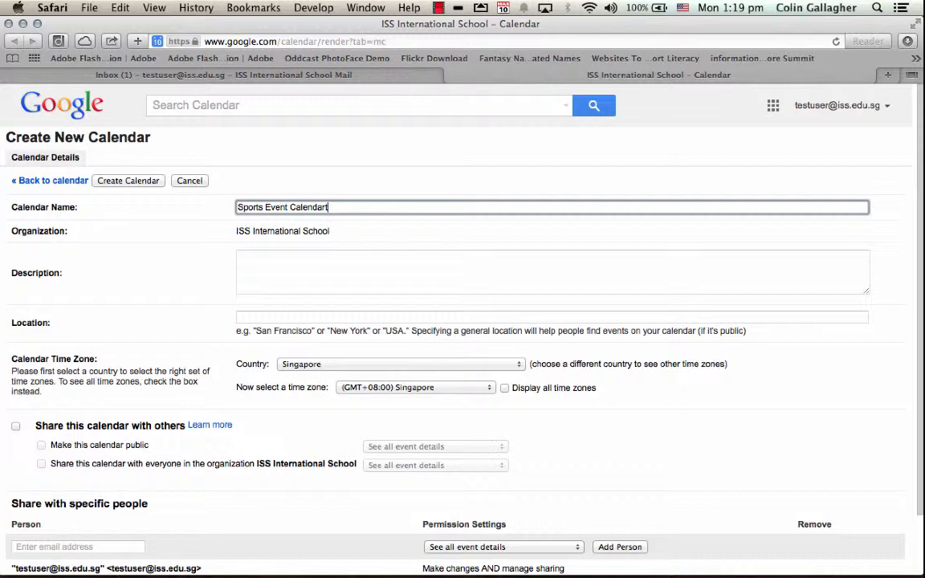
{"action": "key", "text": "BackSpace"}
{"action": "type", "text": "2014-2015"}
Enable sharing of the new calendar with everyone in the organization ISS International School.
{"action": "scroll", "coordinate": [257, 369], "scroll_direction": "down", "scroll_amount": 2}
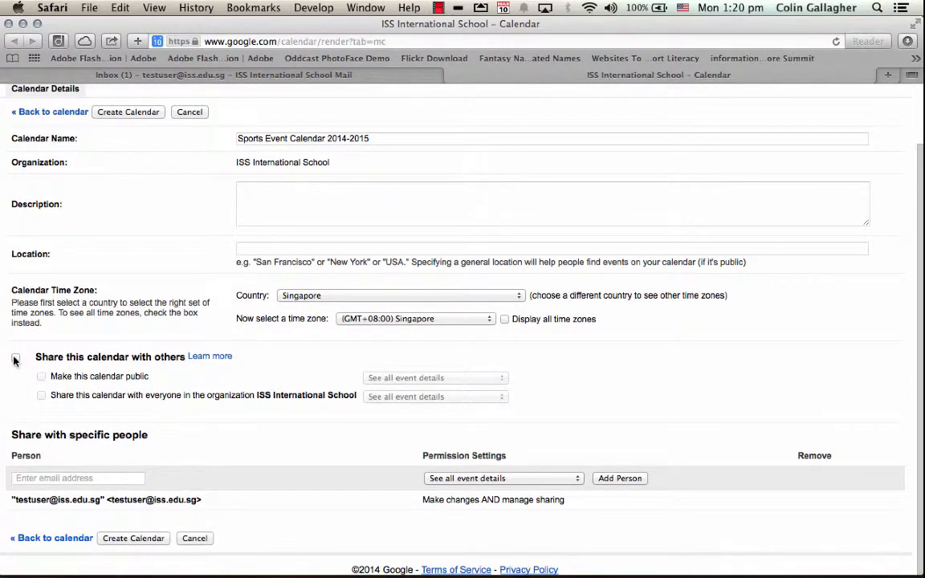
{"action": "left_click", "coordinate": [16, 359]}
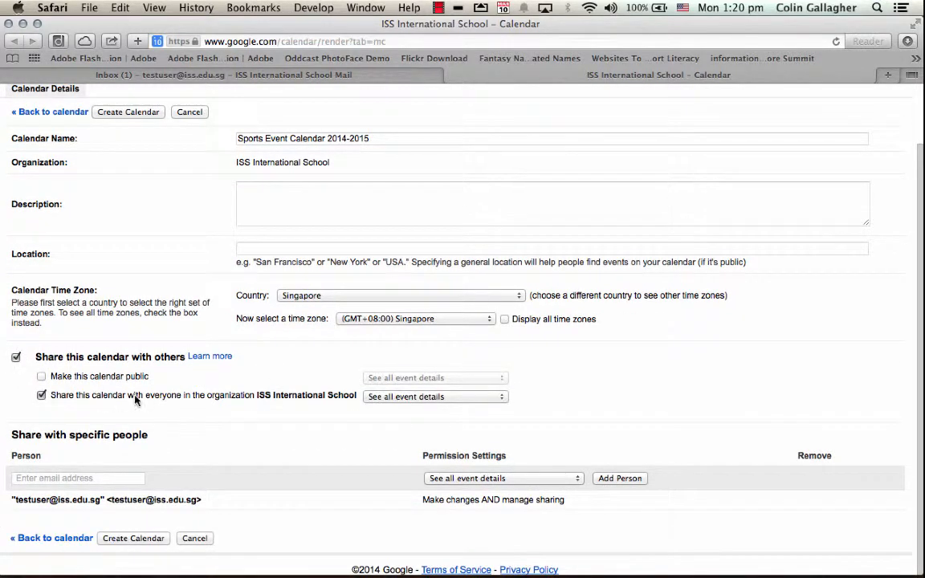
Keep the organization-wide sharing permission set to "See all event details".
{"action": "left_click", "coordinate": [399, 397]}
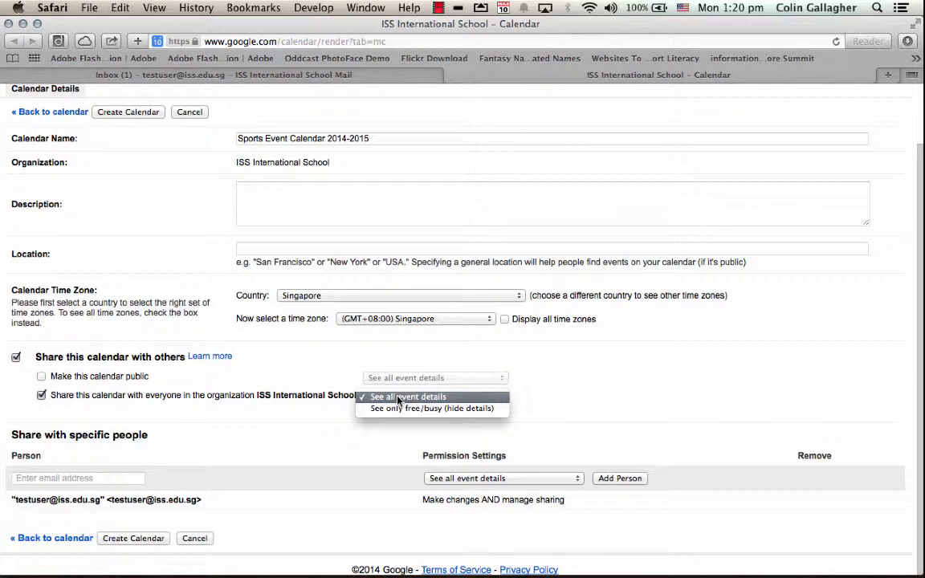
{"action": "left_click", "coordinate": [398, 397]}
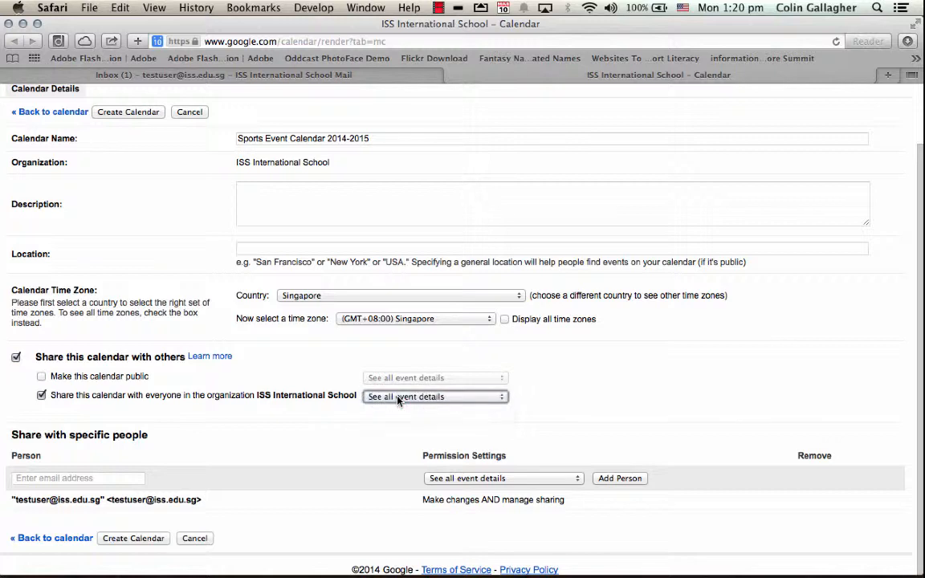
Share the calendar with a specific person by entering the coworker's email address, and create the calendar.
{"action": "left_click", "coordinate": [103, 478]}
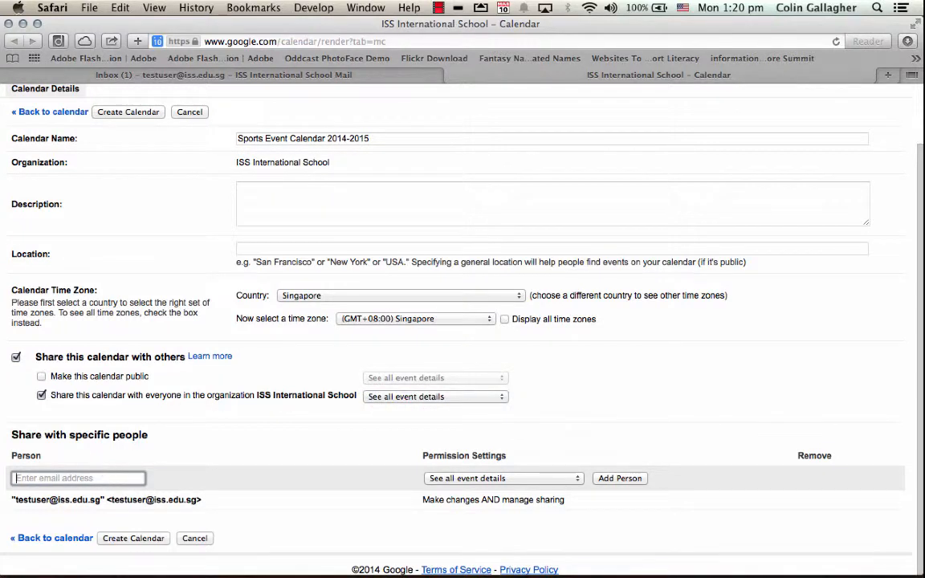
{"action": "type", "text": "cgall"}
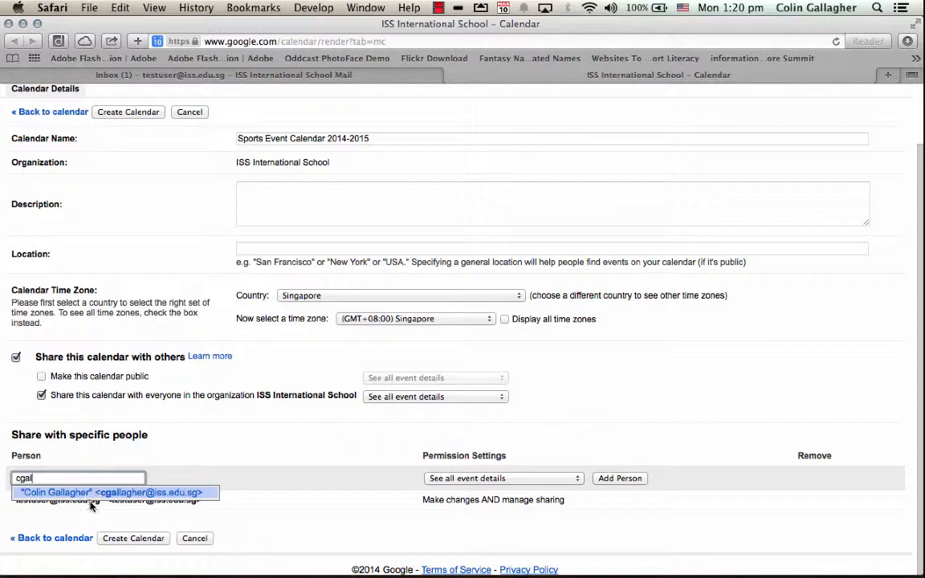
{"action": "left_click", "coordinate": [99, 493]}
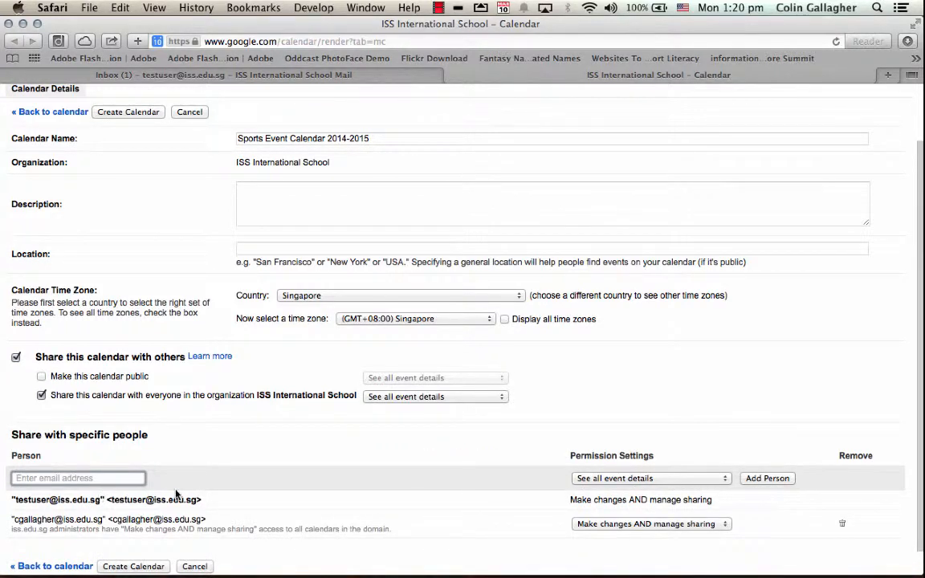
{"action": "scroll", "coordinate": [304, 522], "scroll_direction": "down", "scroll_amount": 1}
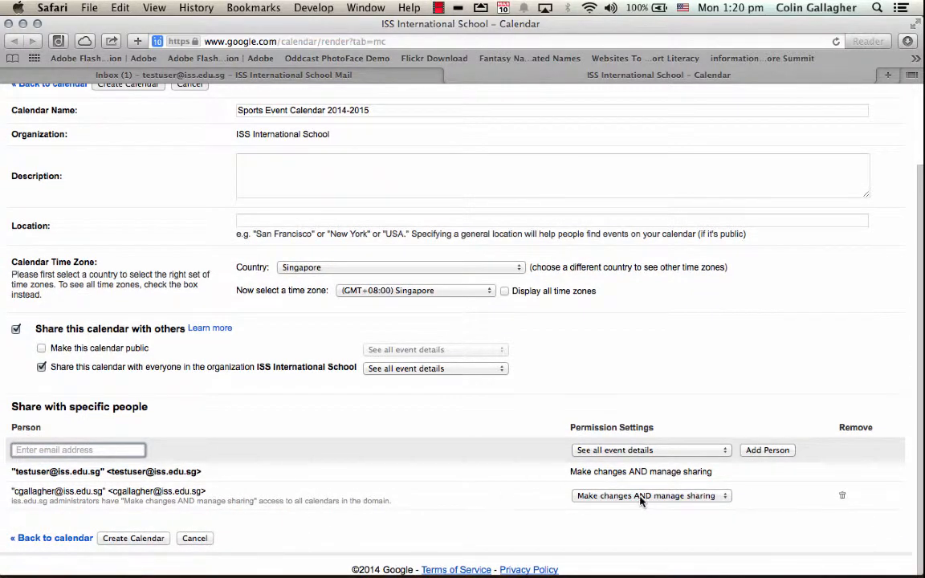
{"action": "left_click", "coordinate": [126, 542]}
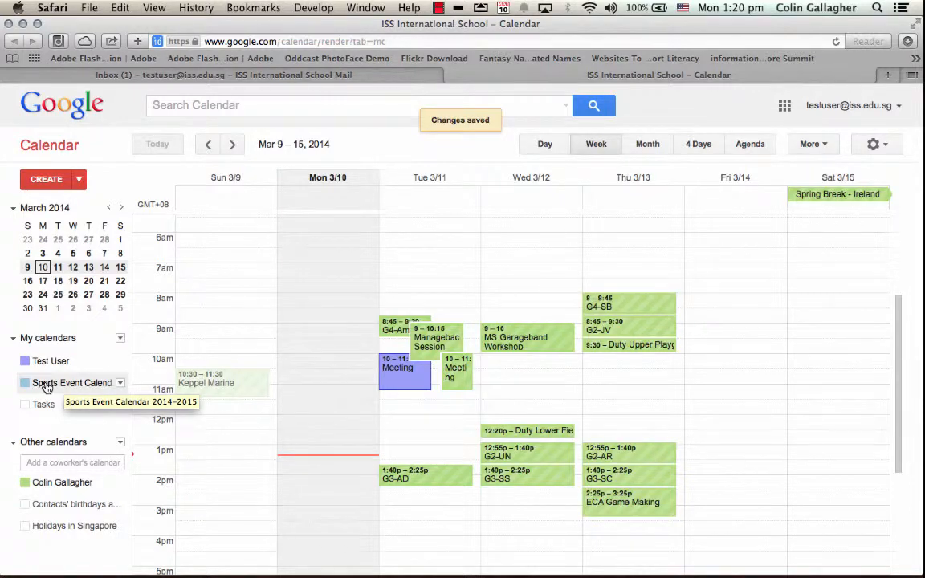
Switch to Chrome, open the shared-calendar notification email in the coworker's Gmail inbox, and highlight the sentence about the calendar being added automatically.
{"action": "mouse_move", "coordinate": [203, 573]}
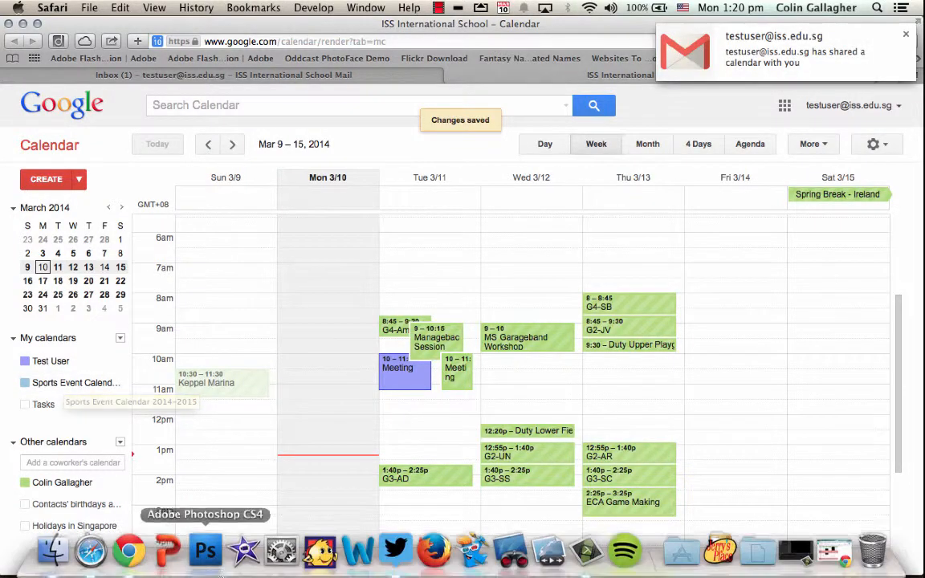
{"action": "left_click", "coordinate": [130, 553]}
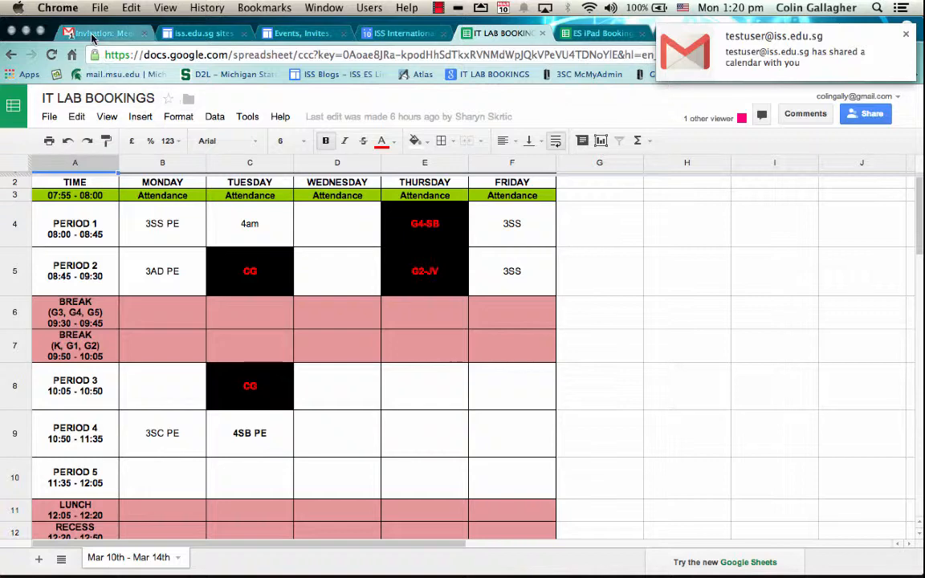
{"action": "left_click", "coordinate": [93, 34]}
{"action": "left_click", "coordinate": [47, 201]}
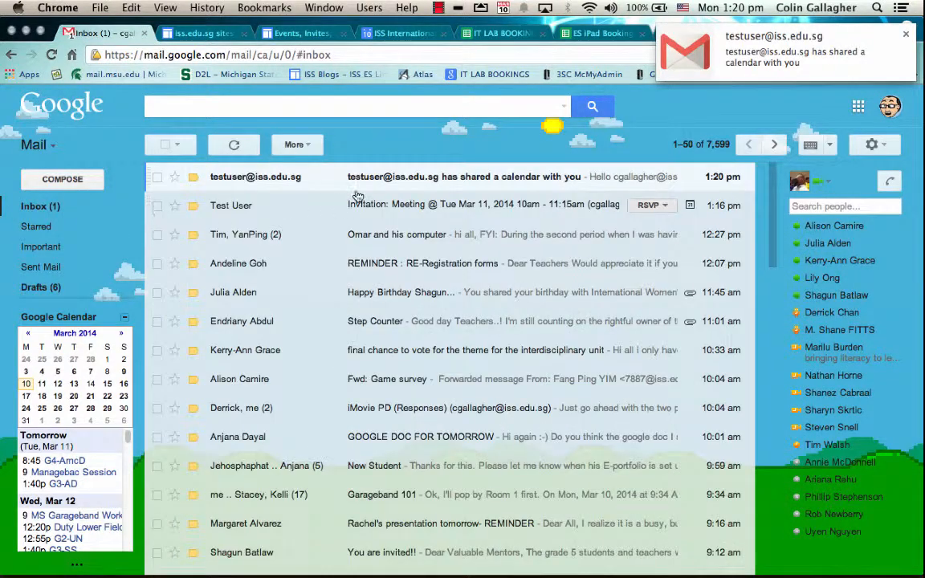
{"action": "left_click", "coordinate": [391, 184]}
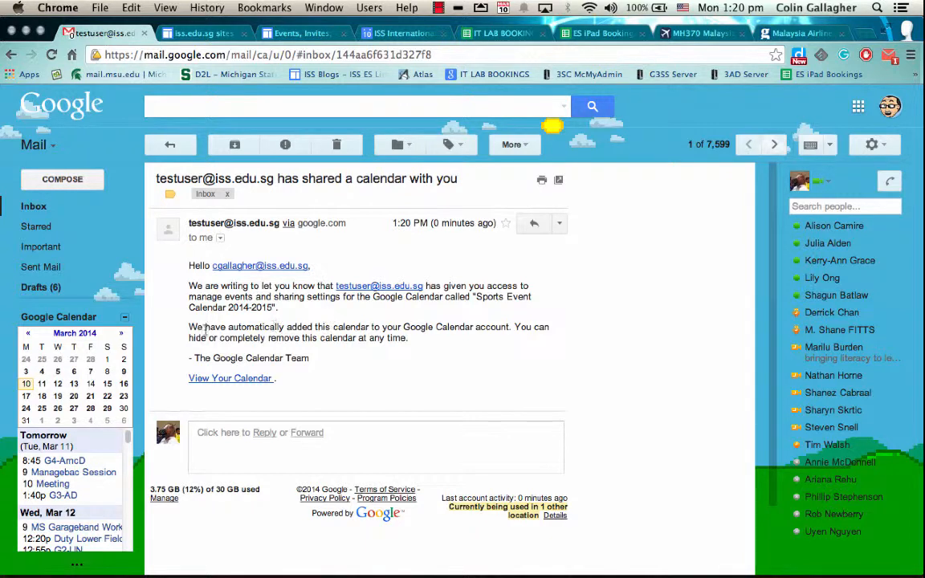
{"action": "left_click_drag", "start_coordinate": [188, 327], "coordinate": [416, 338]}
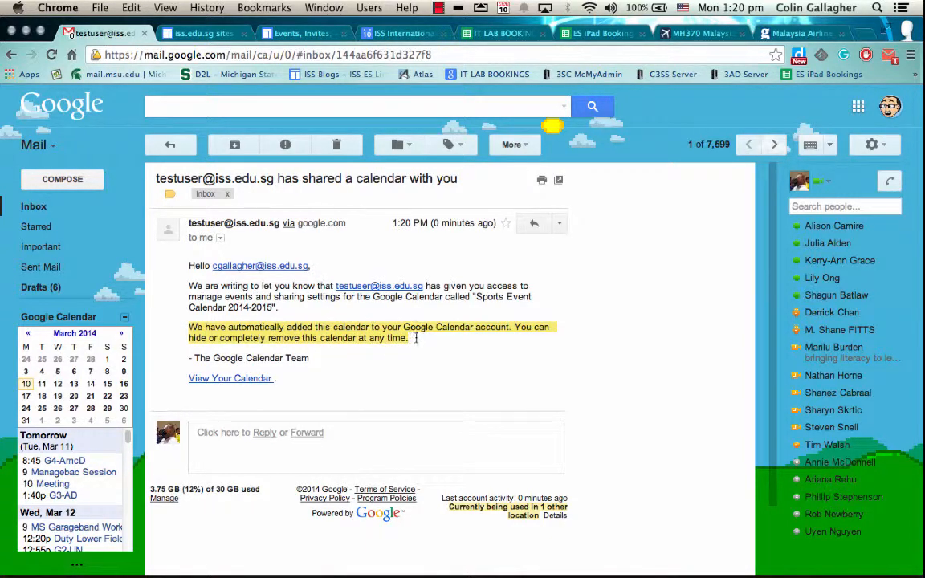
Open the coworker's Google Calendar to check the list under My calendars for the shared calendar.
{"action": "left_click", "coordinate": [383, 37]}
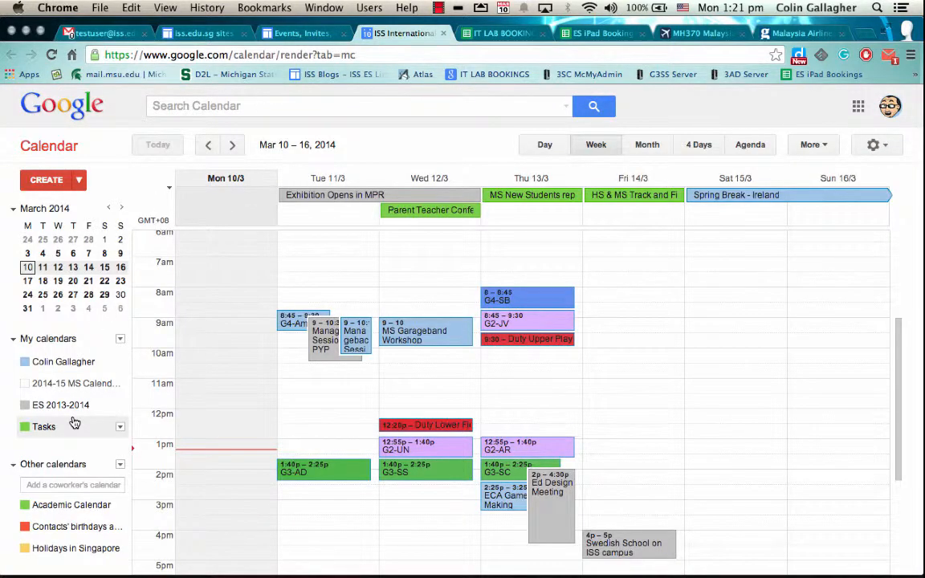